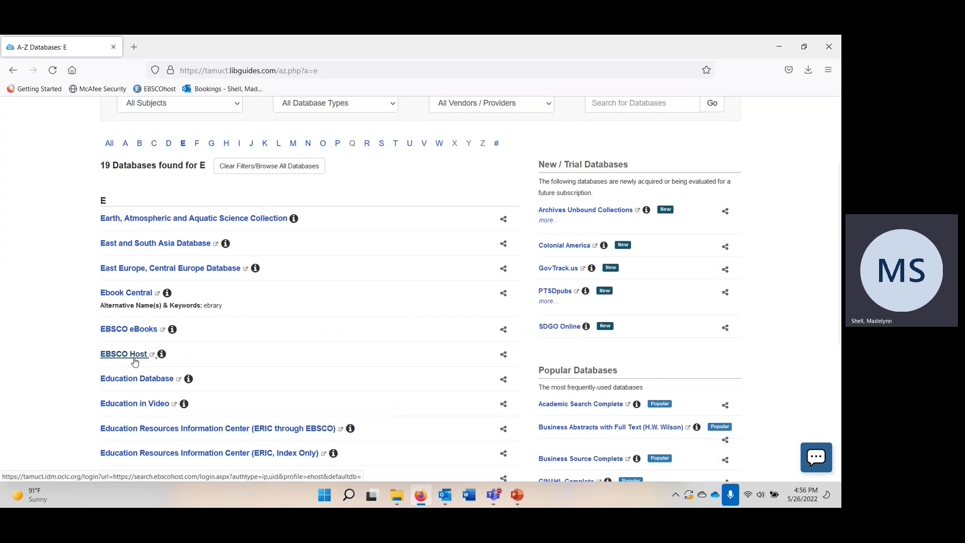
Step: Open EBSCO Host and select the APA PsycArticles, Psychology and Behavioral Sciences Collection, and APA PsycInfo databases
{"action": "left_click", "coordinate": [134, 358]}
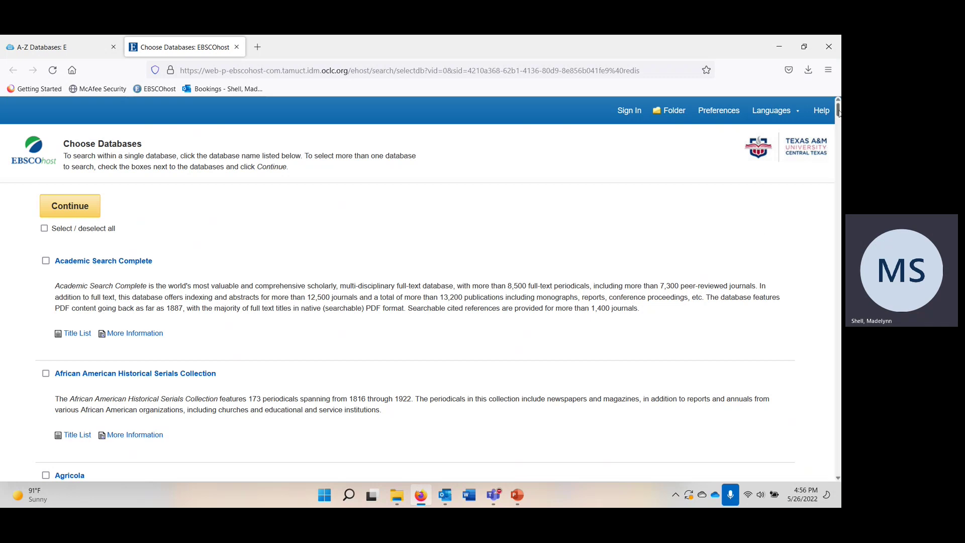
{"action": "left_click_drag", "start_coordinate": [838, 111], "coordinate": [839, 348]}
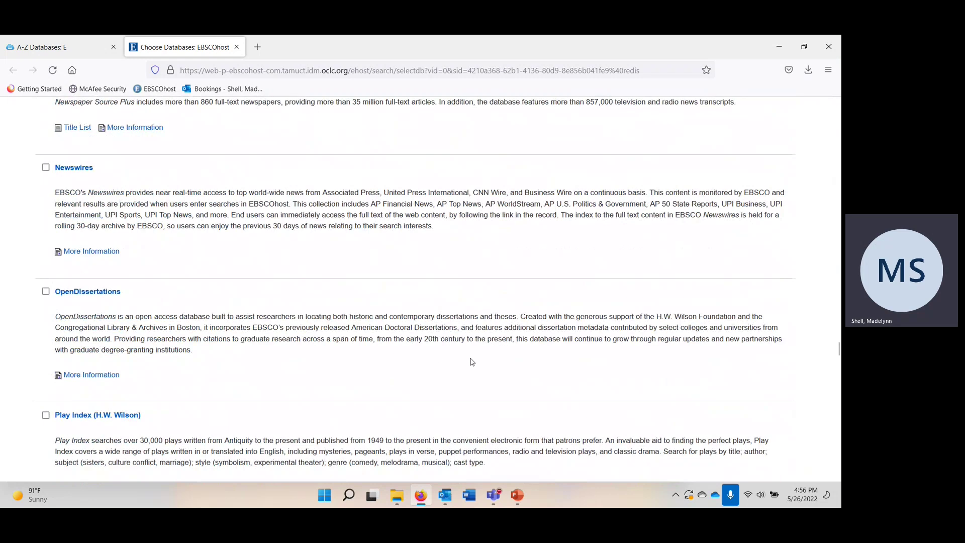
{"action": "scroll", "coordinate": [438, 356], "scroll_direction": "down", "scroll_amount": 10}
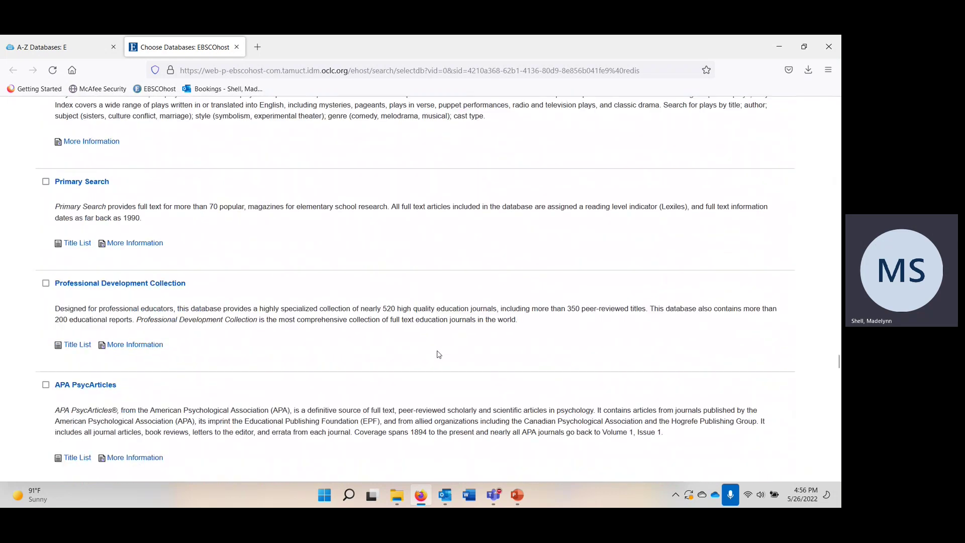
{"action": "scroll", "coordinate": [438, 355], "scroll_direction": "down", "scroll_amount": 2}
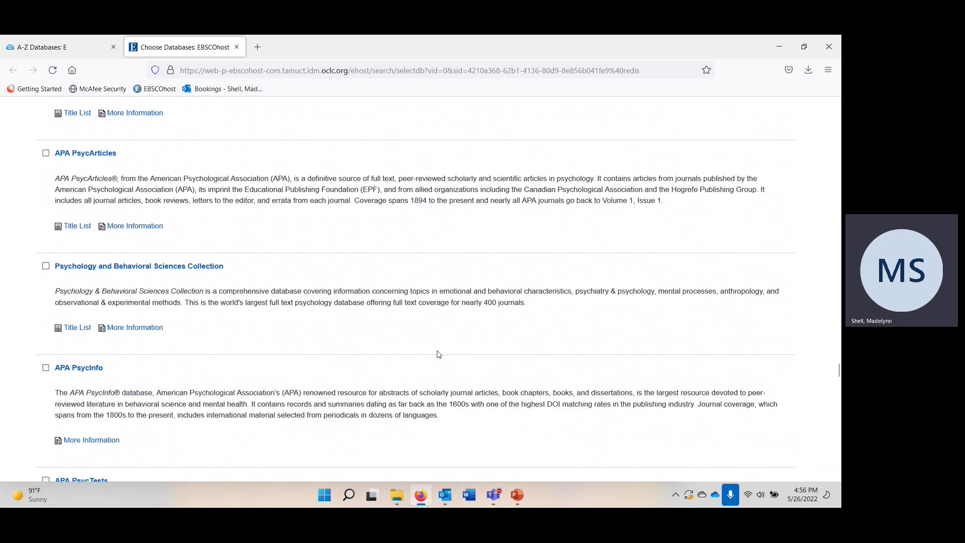
{"action": "left_click", "coordinate": [46, 153]}
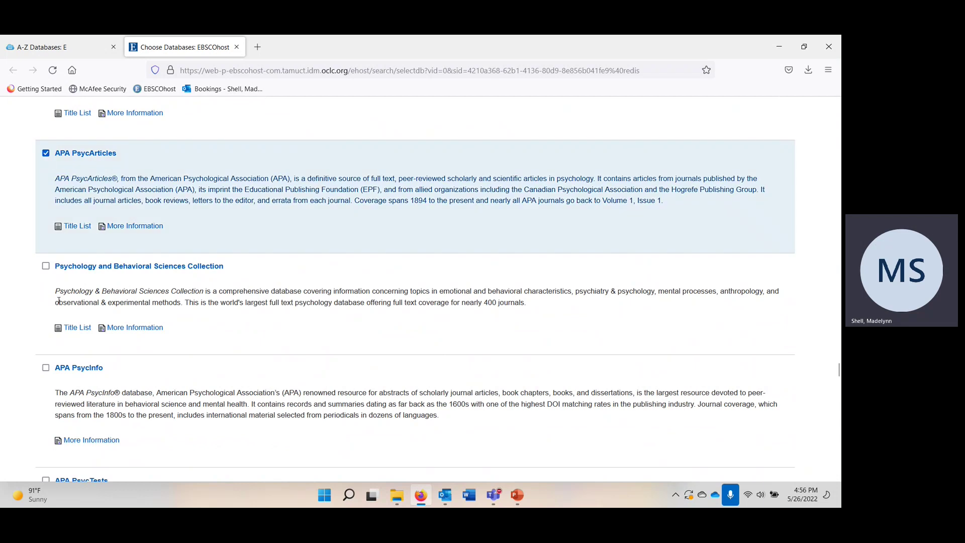
{"action": "left_click", "coordinate": [46, 266]}
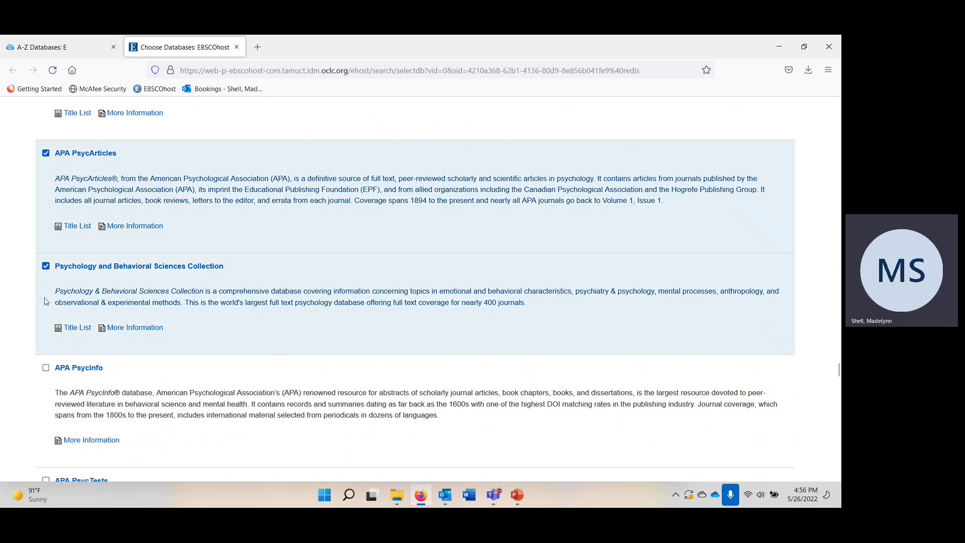
{"action": "left_click", "coordinate": [45, 367]}
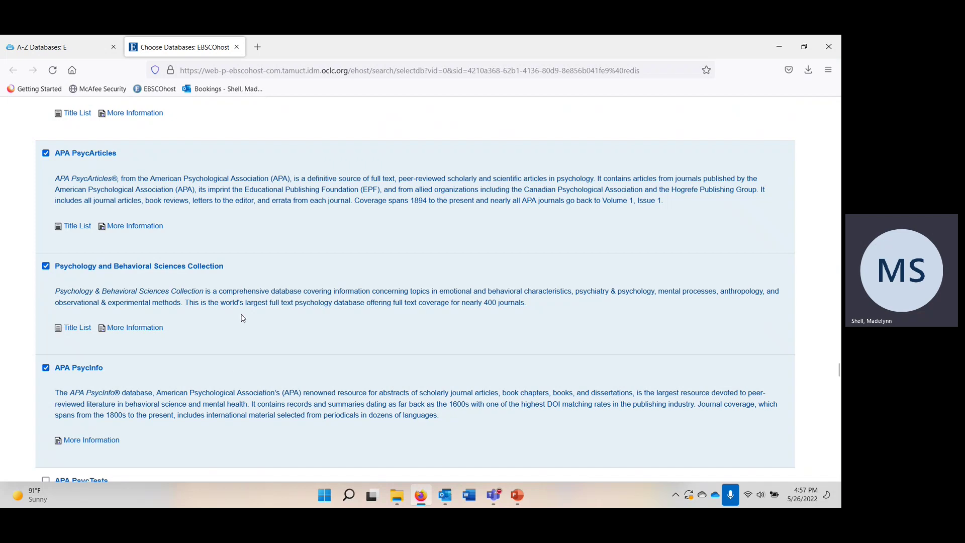
Step: Review the remaining databases in the list and continue to the search page with the selected ones
{"action": "scroll", "coordinate": [253, 301], "scroll_direction": "down", "scroll_amount": 2}
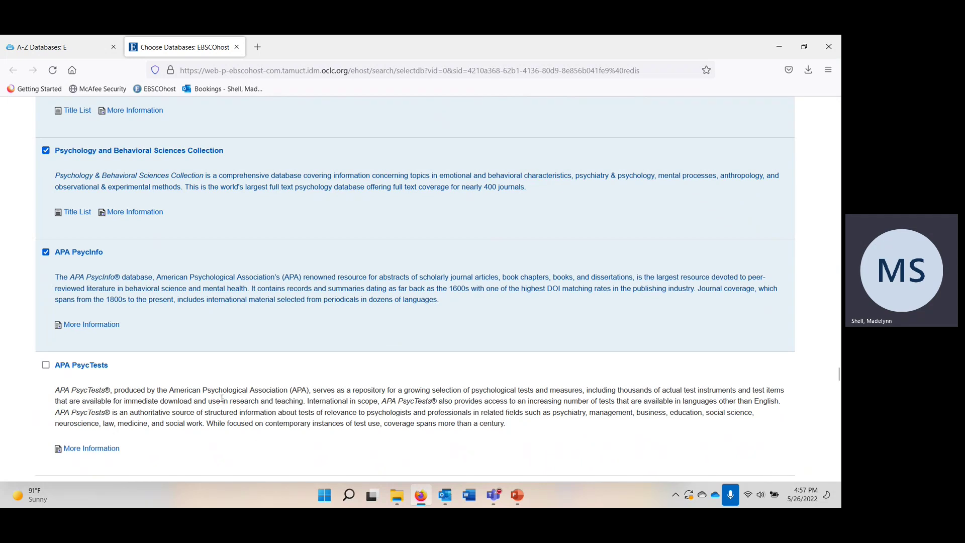
{"action": "scroll", "coordinate": [221, 398], "scroll_direction": "down", "scroll_amount": 2}
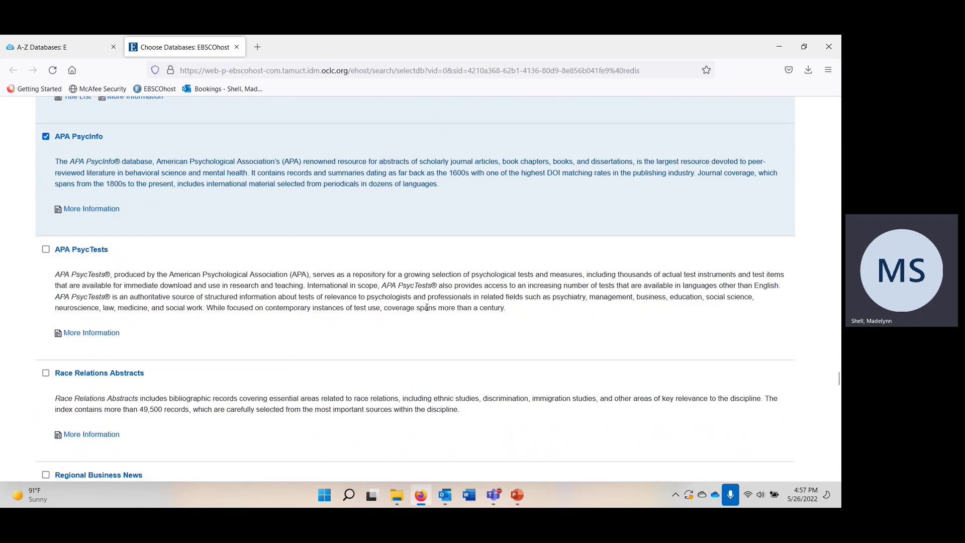
{"action": "scroll", "coordinate": [427, 307], "scroll_direction": "up", "scroll_amount": 2}
{"action": "scroll", "coordinate": [407, 287], "scroll_direction": "down", "scroll_amount": 20}
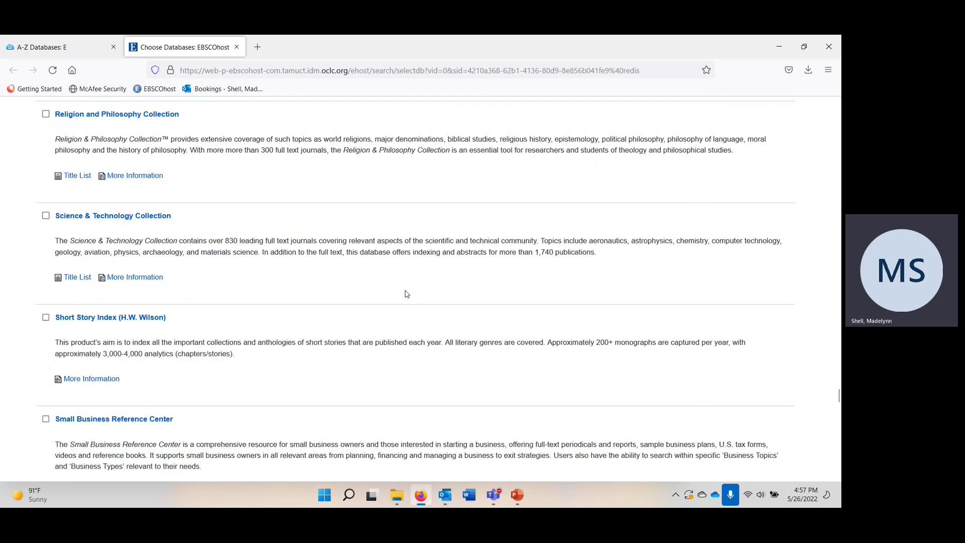
{"action": "scroll", "coordinate": [263, 405], "scroll_direction": "down", "scroll_amount": 6}
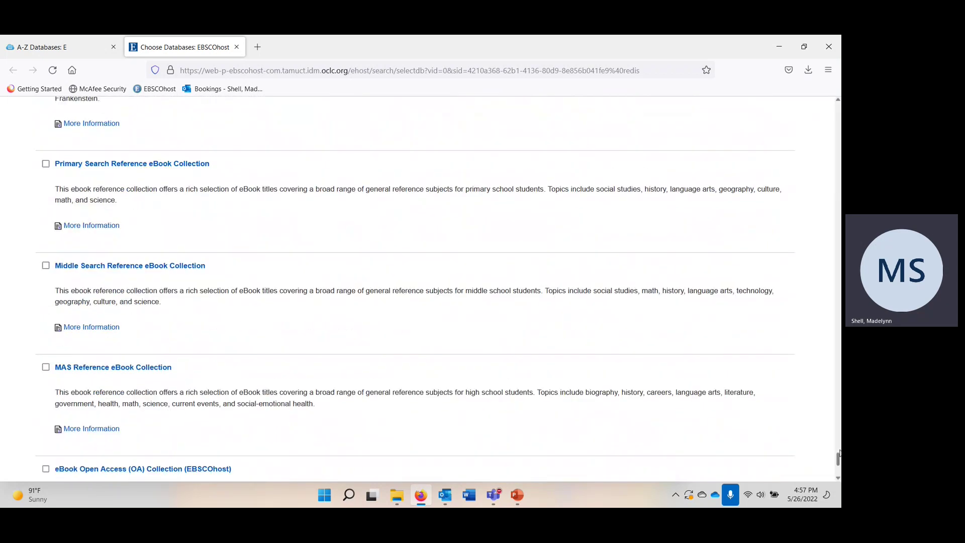
{"action": "scroll", "coordinate": [256, 352], "scroll_direction": "down", "scroll_amount": 4}
{"action": "left_click", "coordinate": [59, 336]}
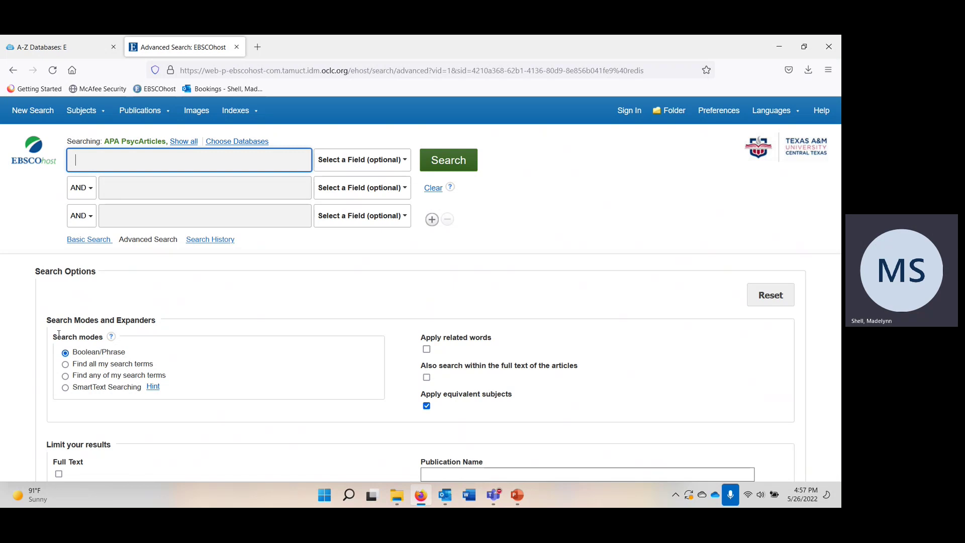
Step: Run an advanced search for ADHD AND Memory, leaving the optional search fields unselected
{"action": "type", "text": "ADHD"}
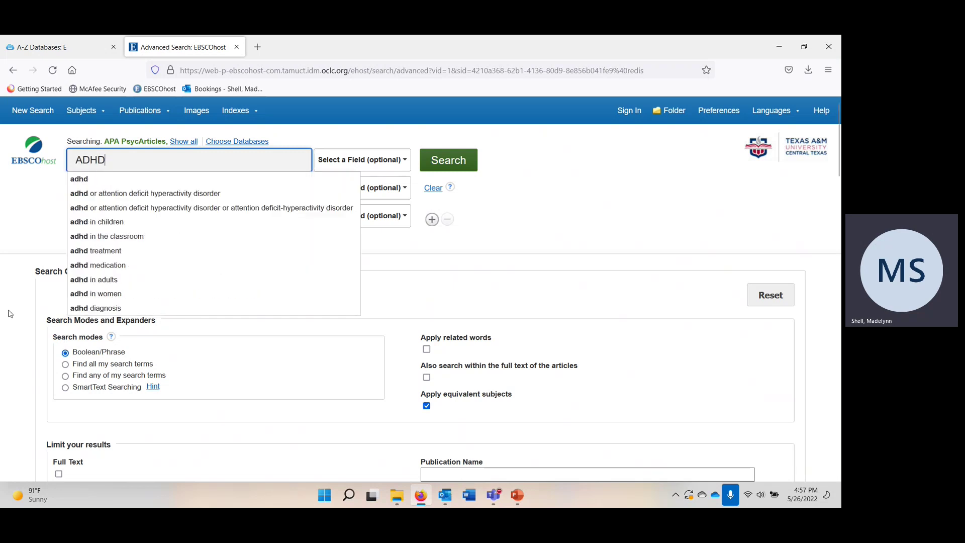
{"action": "left_click", "coordinate": [29, 213]}
{"action": "left_click", "coordinate": [129, 188]}
{"action": "type", "text": "Memory"}
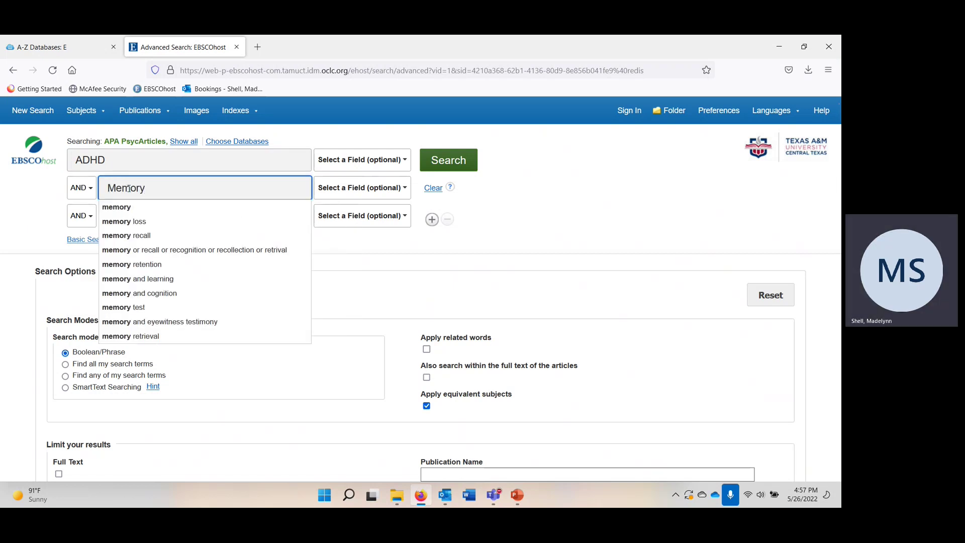
{"action": "left_click", "coordinate": [29, 197]}
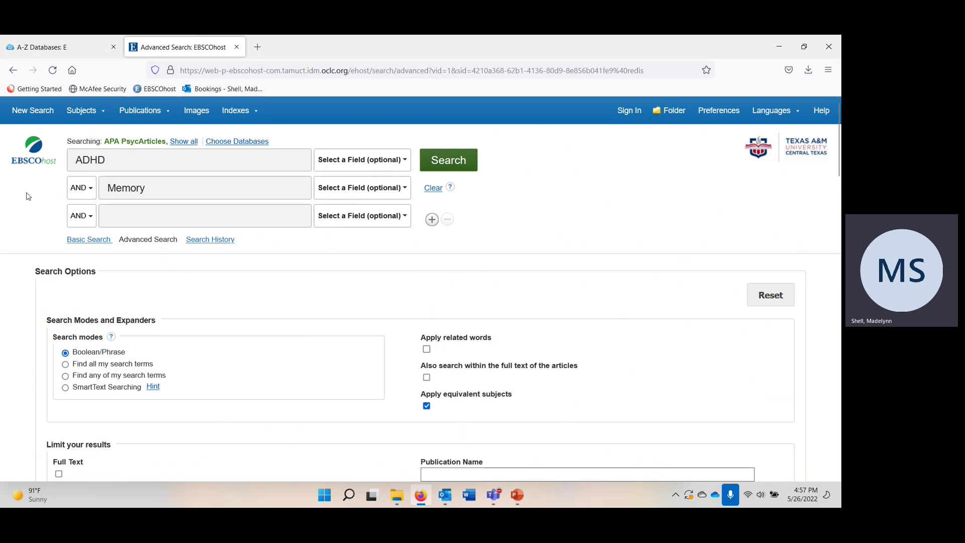
{"action": "left_click", "coordinate": [369, 165]}
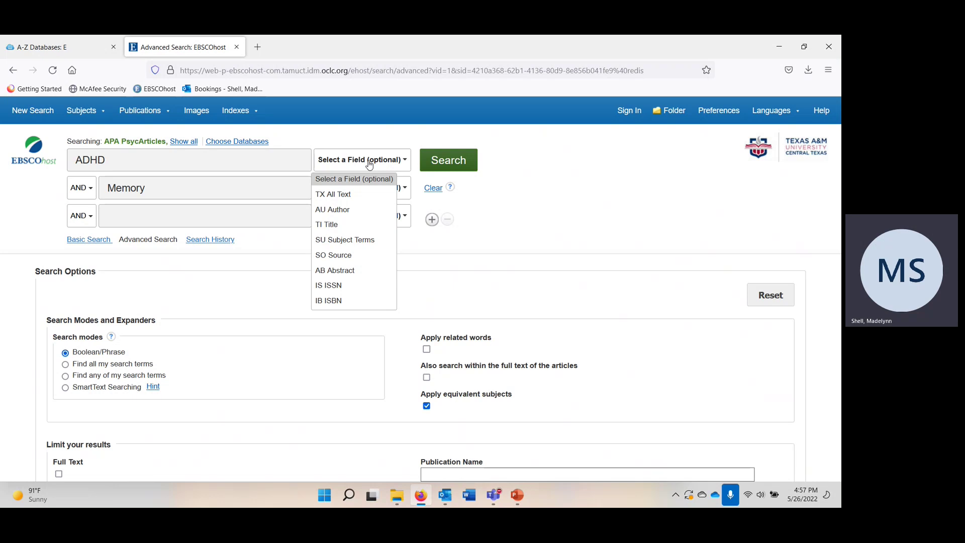
{"action": "left_click", "coordinate": [370, 165]}
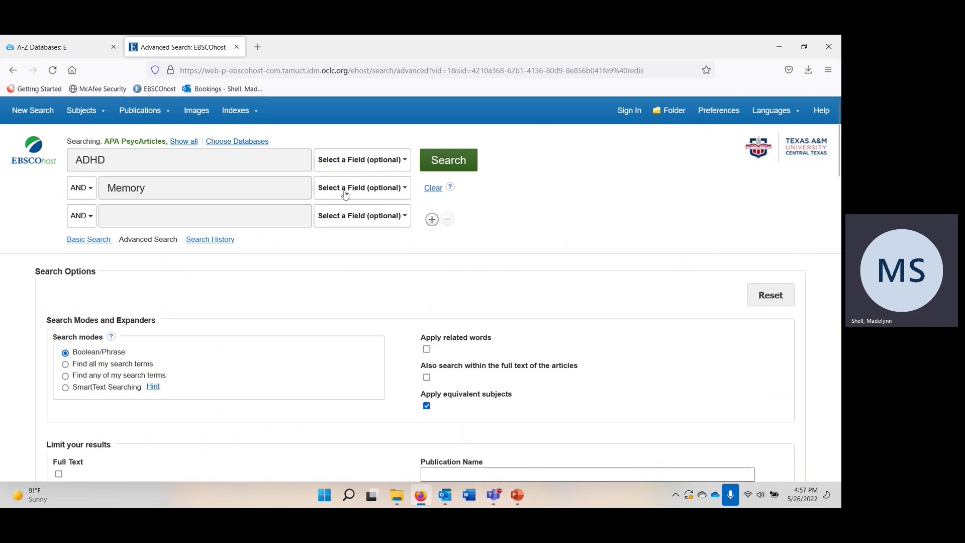
{"action": "left_click", "coordinate": [448, 168]}
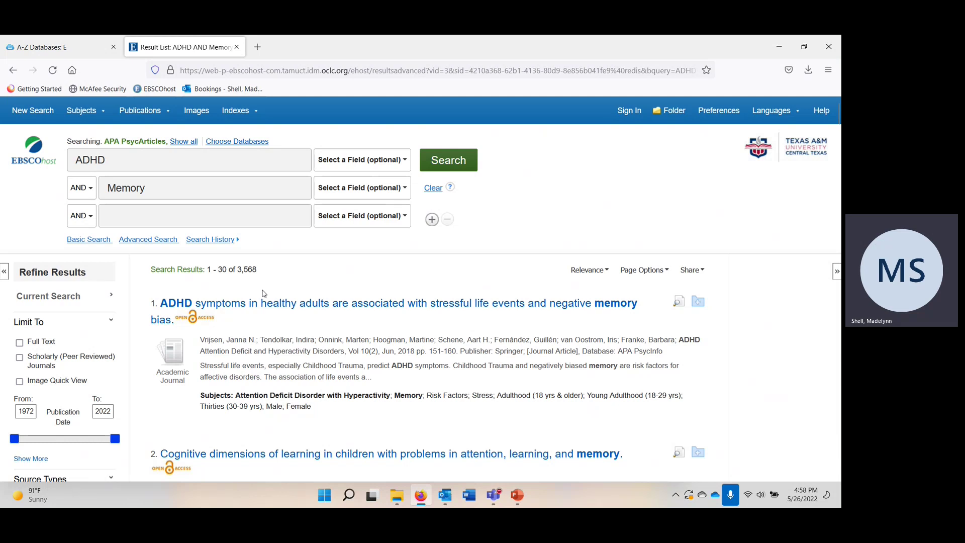
Step: Limit the search results to scholarly (peer reviewed) journals
{"action": "scroll", "coordinate": [264, 294], "scroll_direction": "down", "scroll_amount": 1}
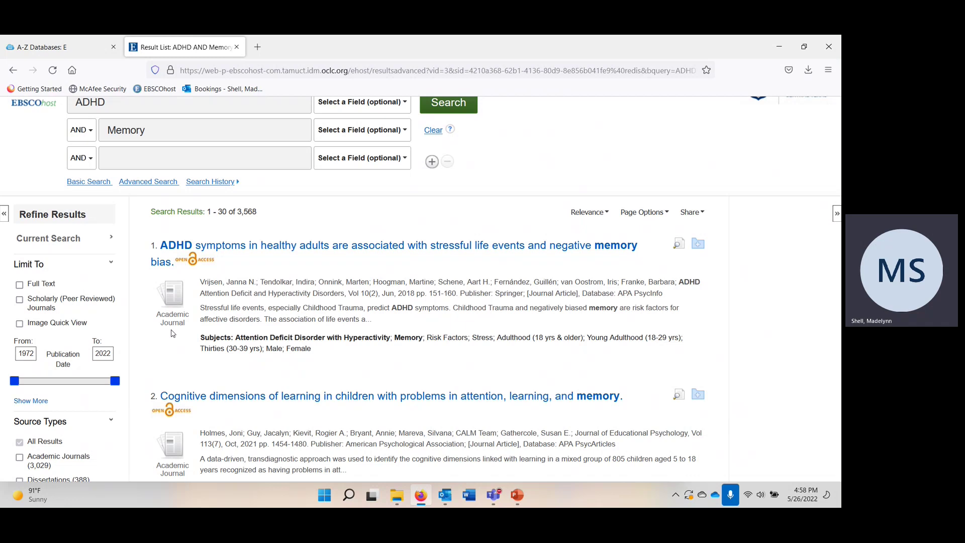
{"action": "left_click", "coordinate": [20, 300]}
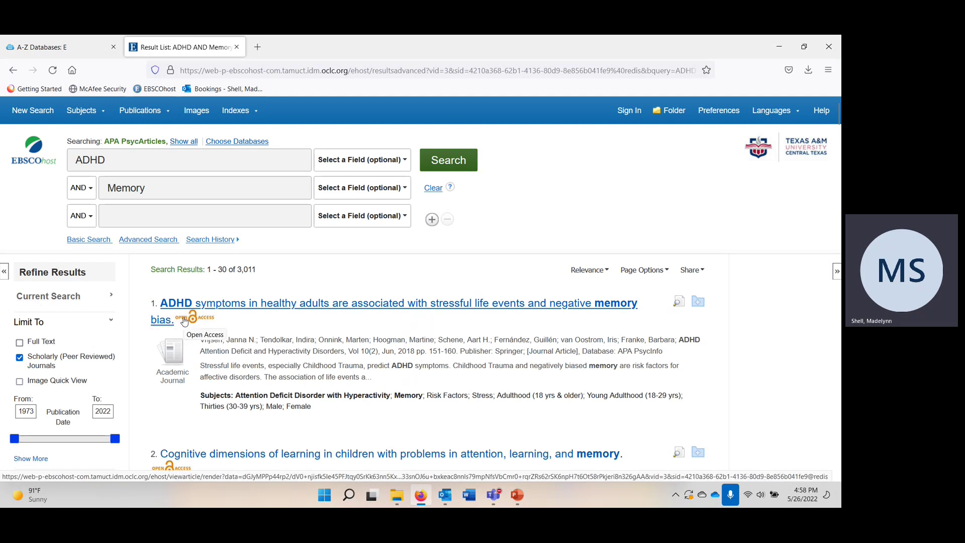
Step: Browse the results and open the record of the article on memory capacity, selective control, and value-directed remembering in children
{"action": "scroll", "coordinate": [21, 292], "scroll_direction": "down", "scroll_amount": 2}
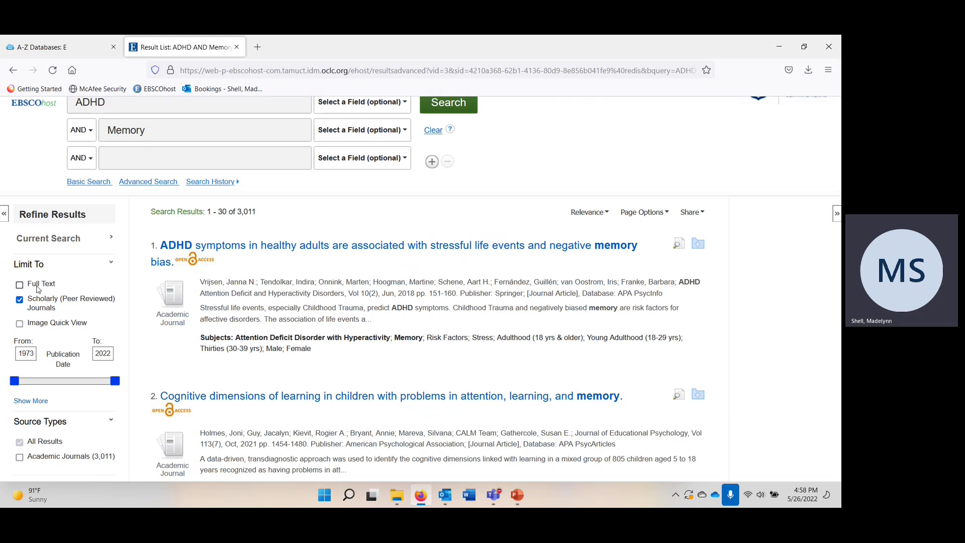
{"action": "scroll", "coordinate": [247, 374], "scroll_direction": "down", "scroll_amount": 3}
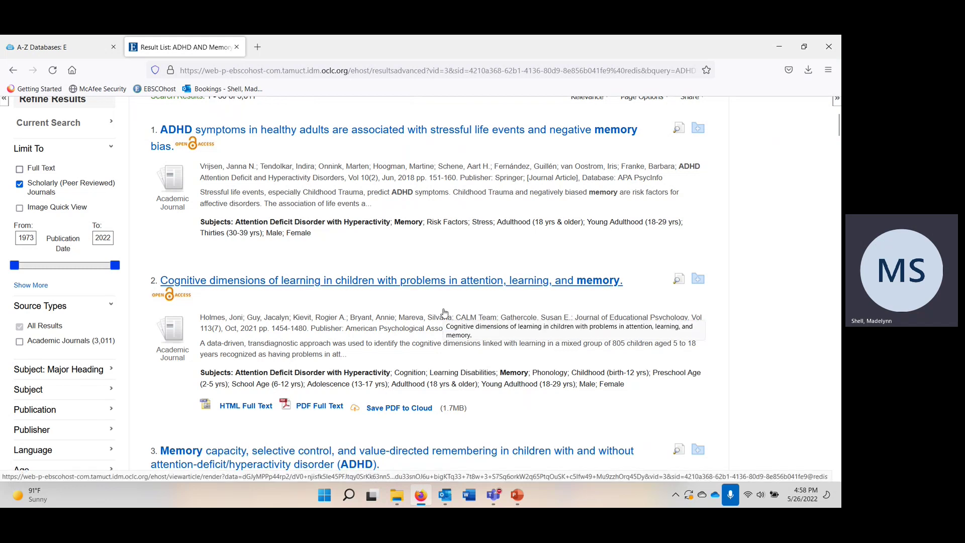
{"action": "scroll", "coordinate": [445, 312], "scroll_direction": "down", "scroll_amount": 2}
{"action": "scroll", "coordinate": [450, 314], "scroll_direction": "down", "scroll_amount": 2}
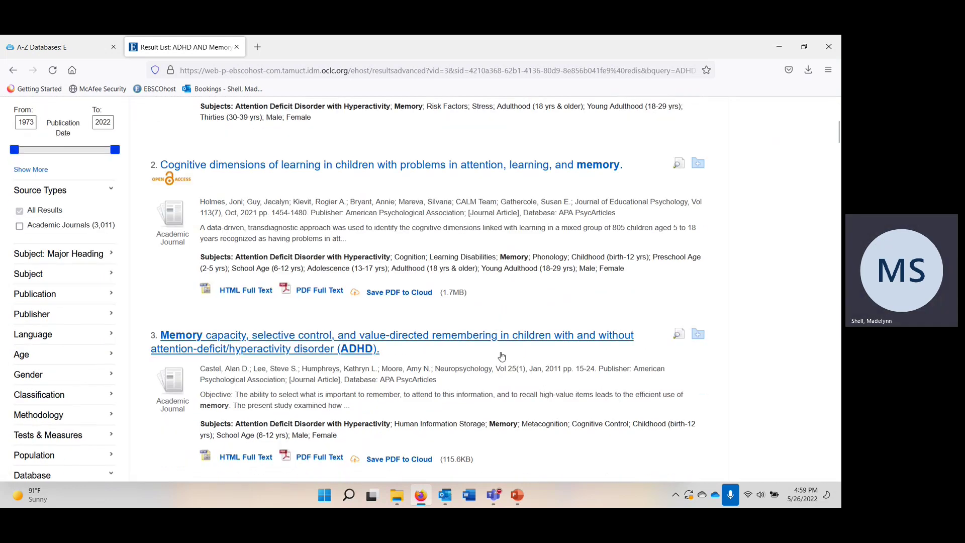
{"action": "scroll", "coordinate": [500, 359], "scroll_direction": "down", "scroll_amount": 3}
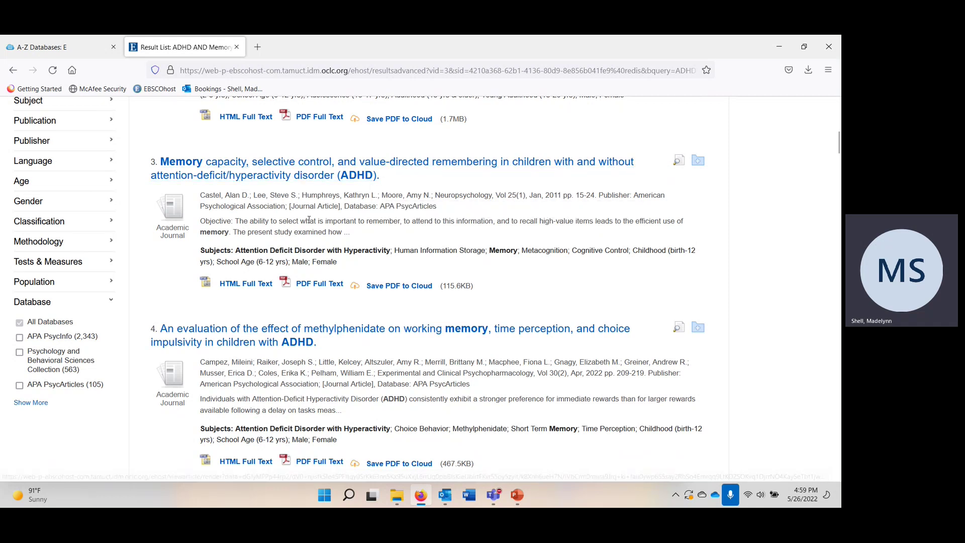
{"action": "left_click", "coordinate": [318, 173]}
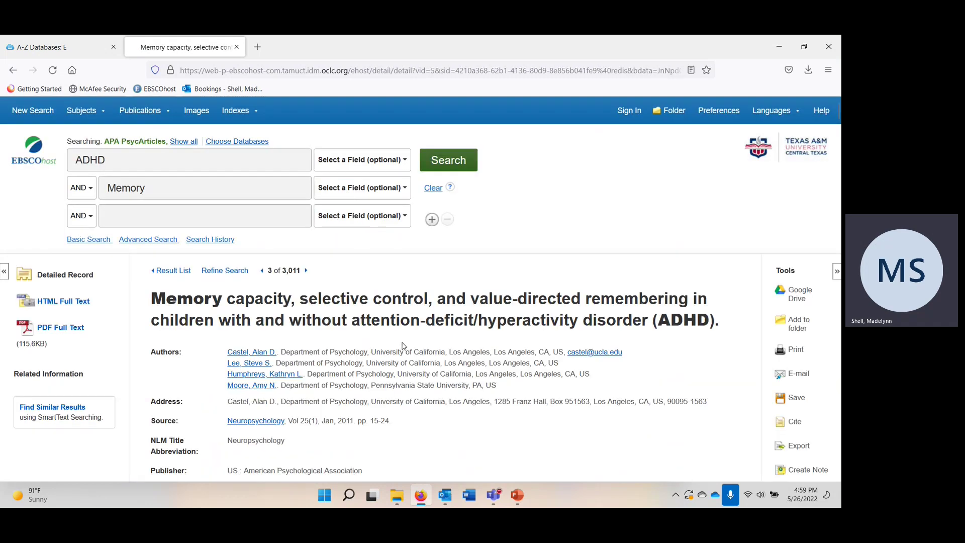
Step: Read the article's abstract, highlighting the participants in the method and the between-groups differences in the results
{"action": "scroll", "coordinate": [402, 346], "scroll_direction": "down", "scroll_amount": 3}
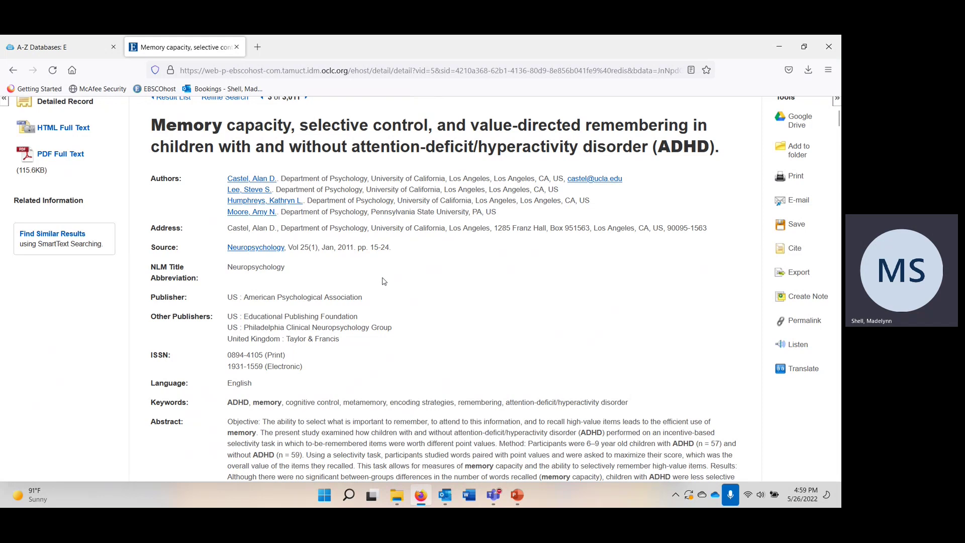
{"action": "scroll", "coordinate": [385, 281], "scroll_direction": "down", "scroll_amount": 3}
{"action": "scroll", "coordinate": [383, 280], "scroll_direction": "down", "scroll_amount": 2}
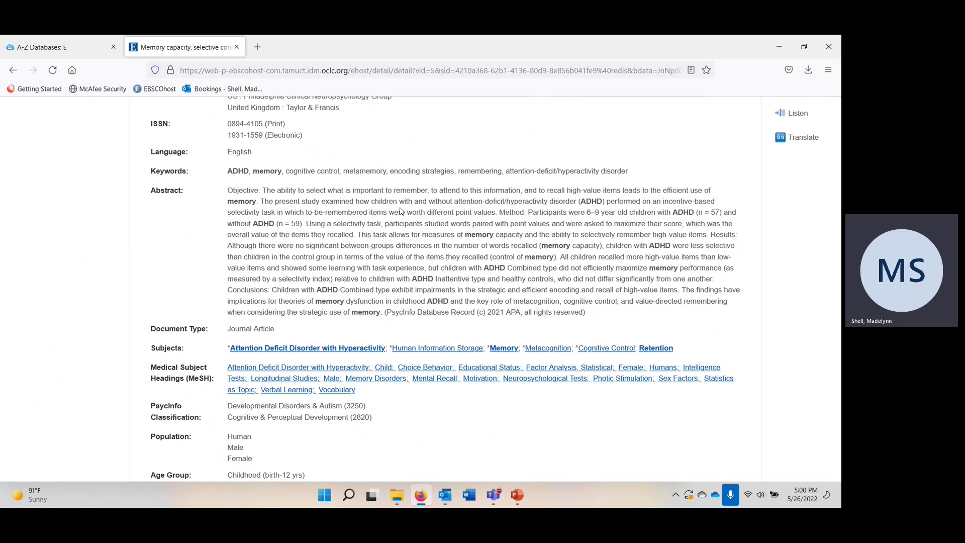
{"action": "left_click_drag", "start_coordinate": [500, 214], "coordinate": [527, 214]}
{"action": "left_click_drag", "start_coordinate": [532, 214], "coordinate": [696, 212]}
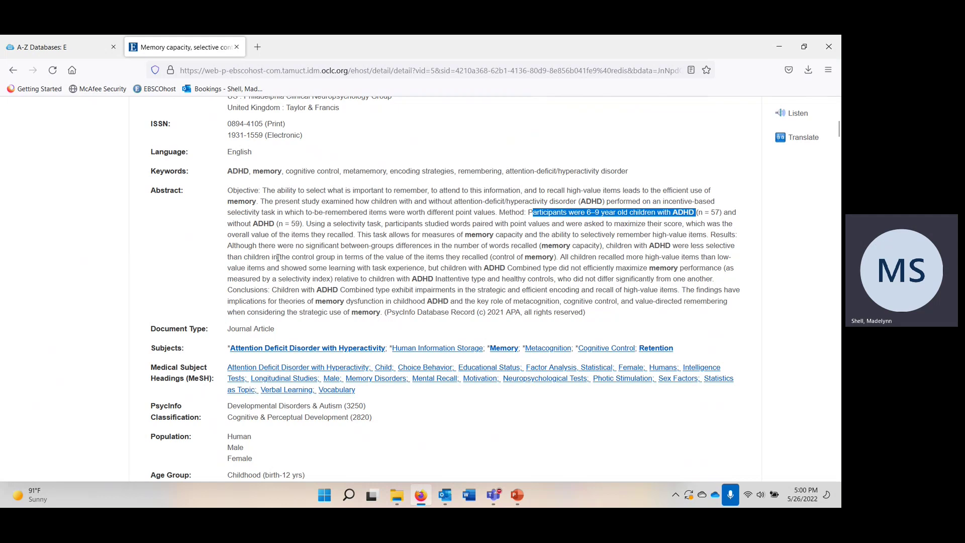
{"action": "left_click_drag", "start_coordinate": [296, 246], "coordinate": [512, 248]}
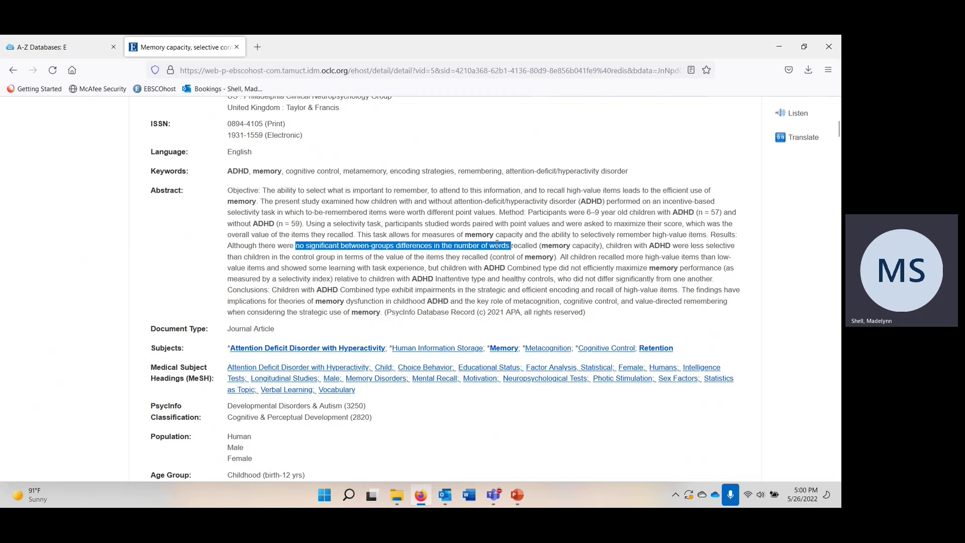
Step: Return to the result list and open the PDF full text of the same memory capacity article
{"action": "scroll", "coordinate": [497, 244], "scroll_direction": "up", "scroll_amount": 5}
{"action": "scroll", "coordinate": [475, 263], "scroll_direction": "up", "scroll_amount": 2}
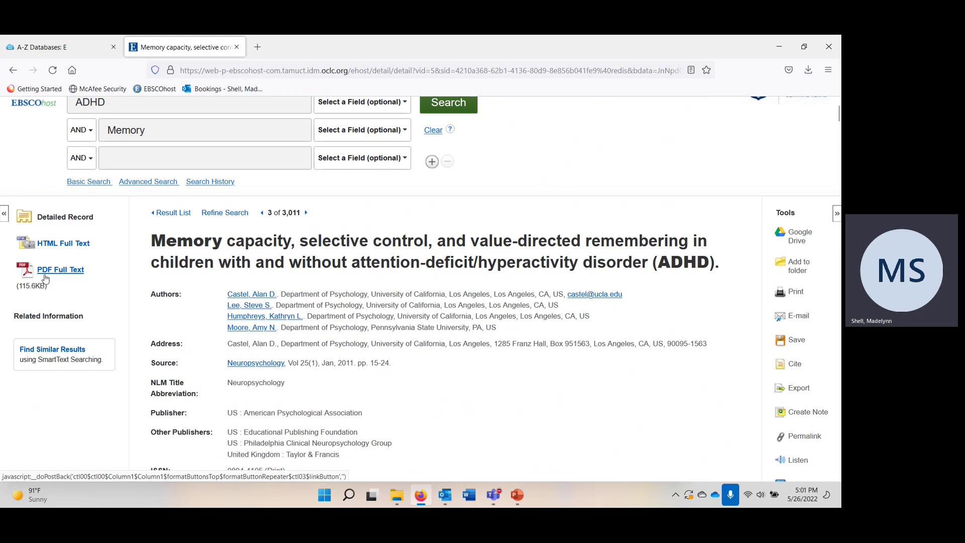
{"action": "left_click", "coordinate": [12, 76]}
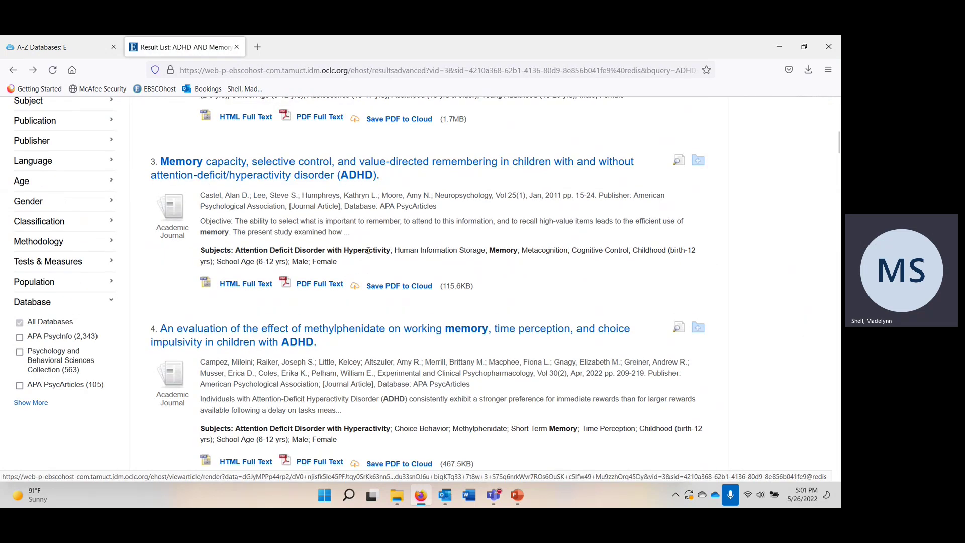
{"action": "left_click", "coordinate": [318, 287]}
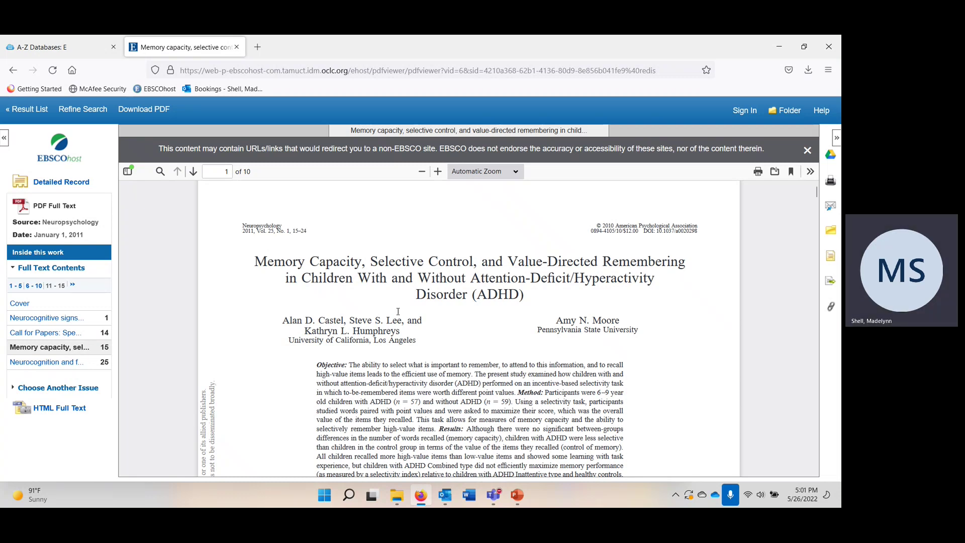
Step: Save the article's PDF, naming the file with the first two authors' surnames followed by "11 Memory Capacity Selective ATtention ADHD"
{"action": "left_click", "coordinate": [775, 171]}
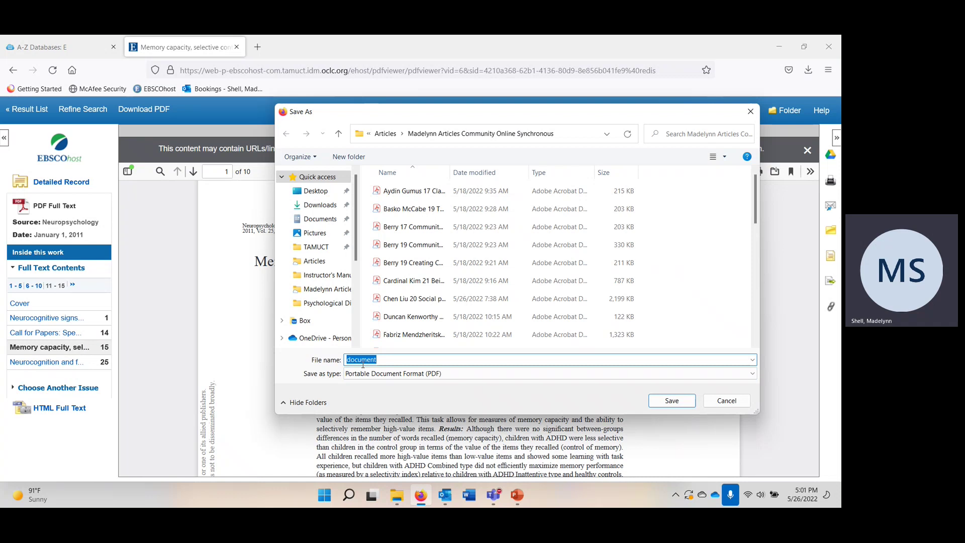
{"action": "left_click_drag", "start_coordinate": [490, 121], "coordinate": [646, 63]}
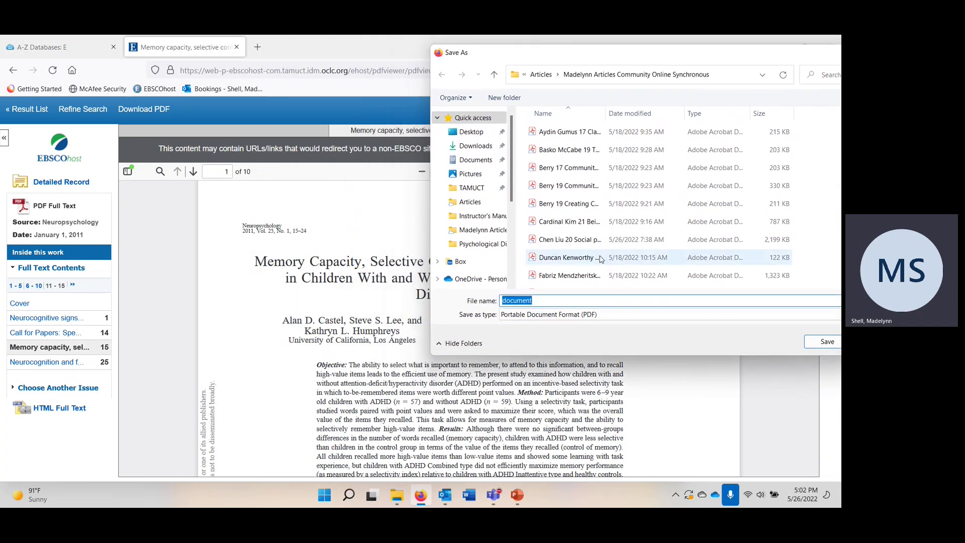
{"action": "type", "text": "Castel Lee 11"}
{"action": "type", "text": "Memory Capacity"}
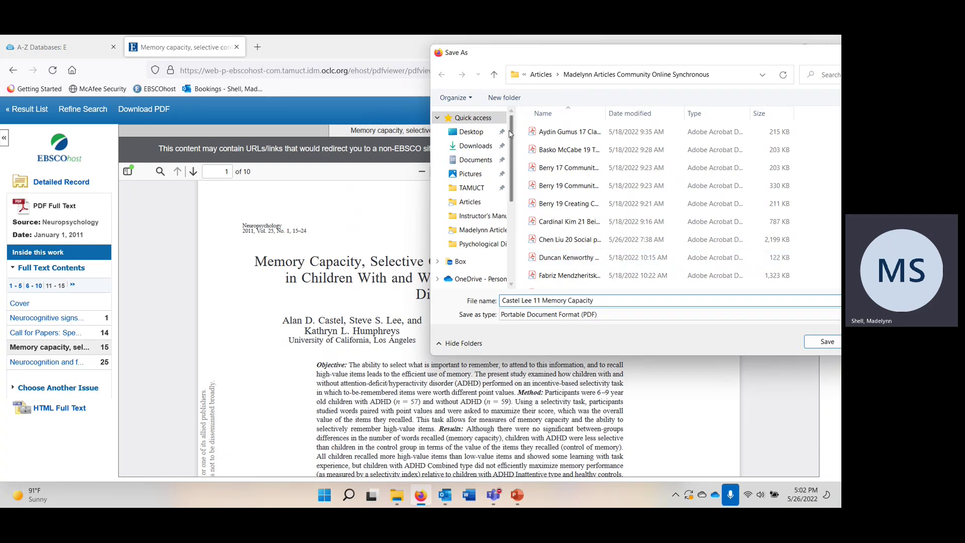
{"action": "left_click_drag", "start_coordinate": [636, 54], "coordinate": [558, 54]}
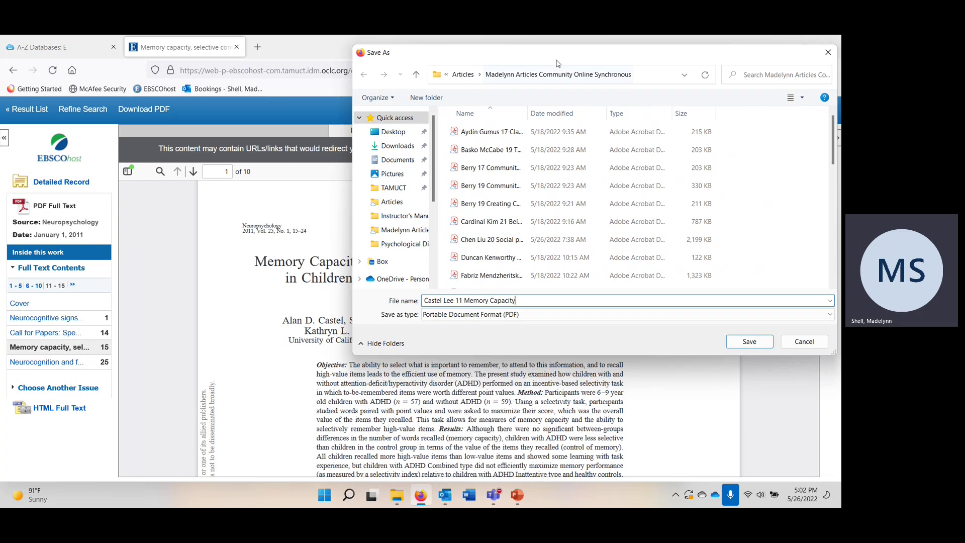
{"action": "type", "text": "Selectiv"}
{"action": "type", "text": "e ATtent"}
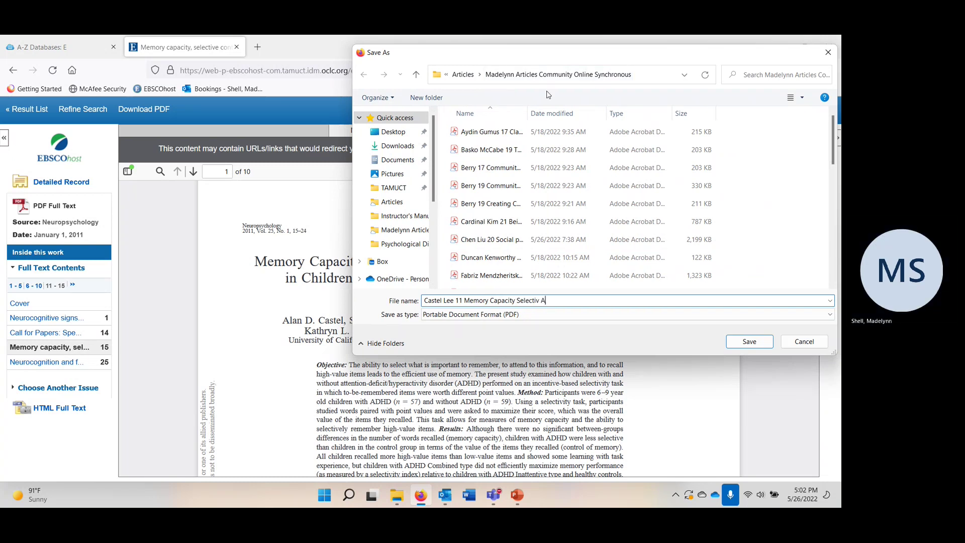
{"action": "type", "text": "ion ADHD"}
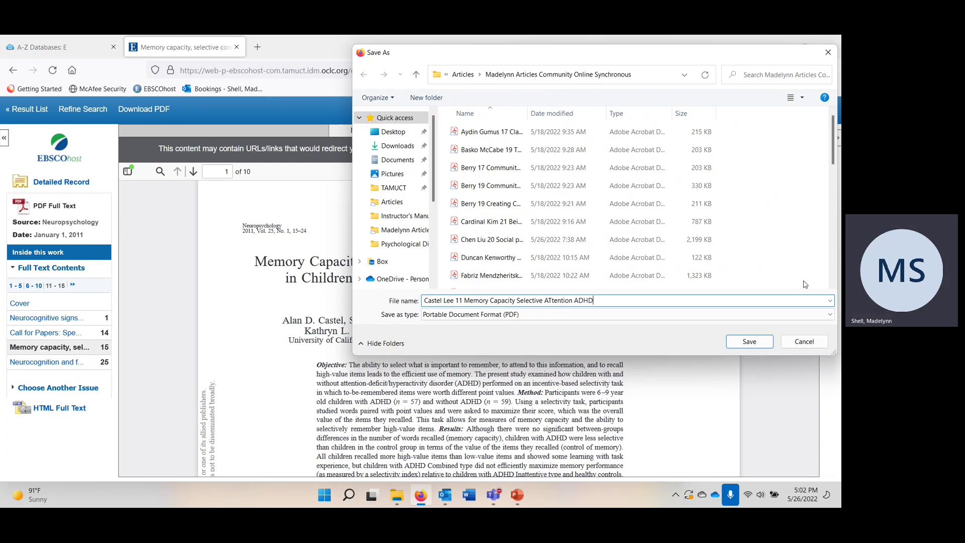
{"action": "left_click", "coordinate": [749, 342]}
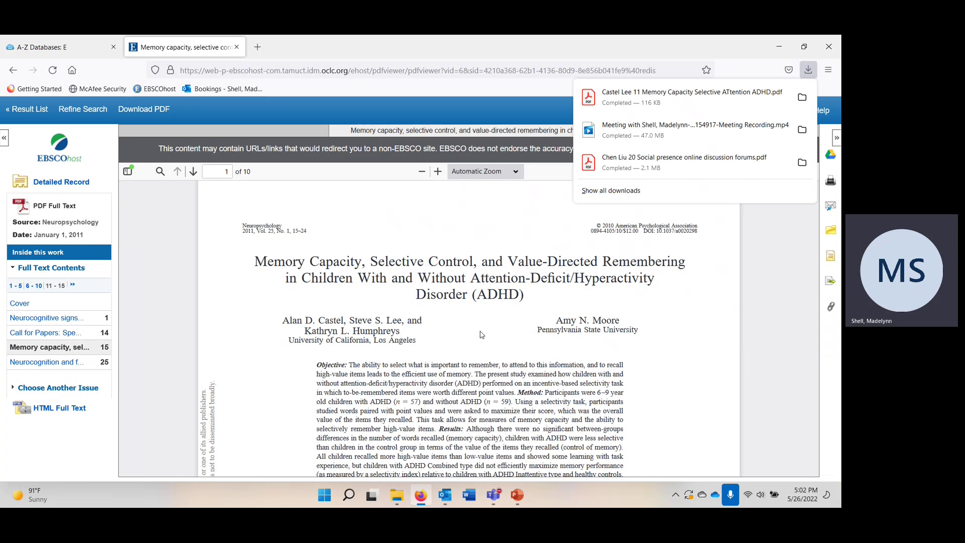
Step: Return to the result list and open the record of "Combined Intervention of Working Memory and Arithmetic Reasoning in Students with ADHD"
{"action": "left_click", "coordinate": [13, 70]}
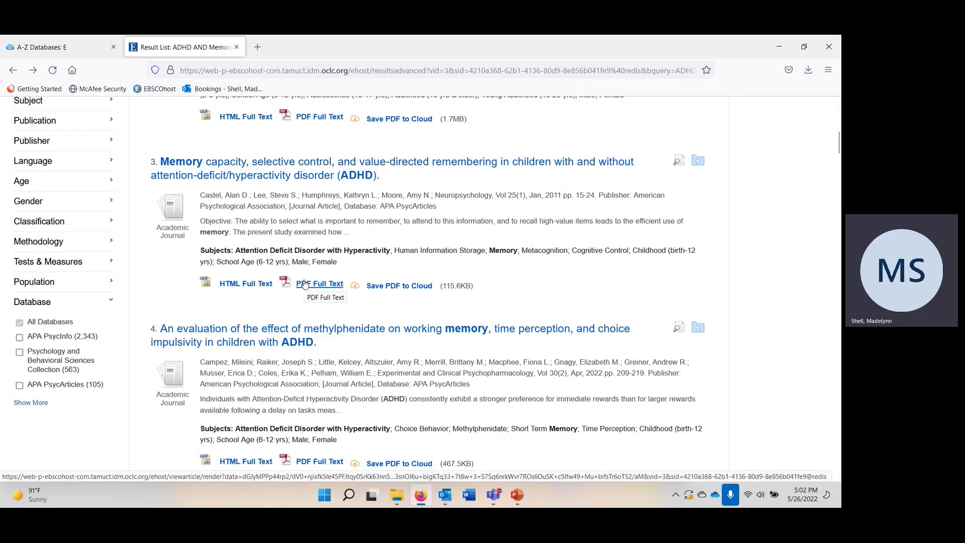
{"action": "scroll", "coordinate": [407, 329], "scroll_direction": "down", "scroll_amount": 7}
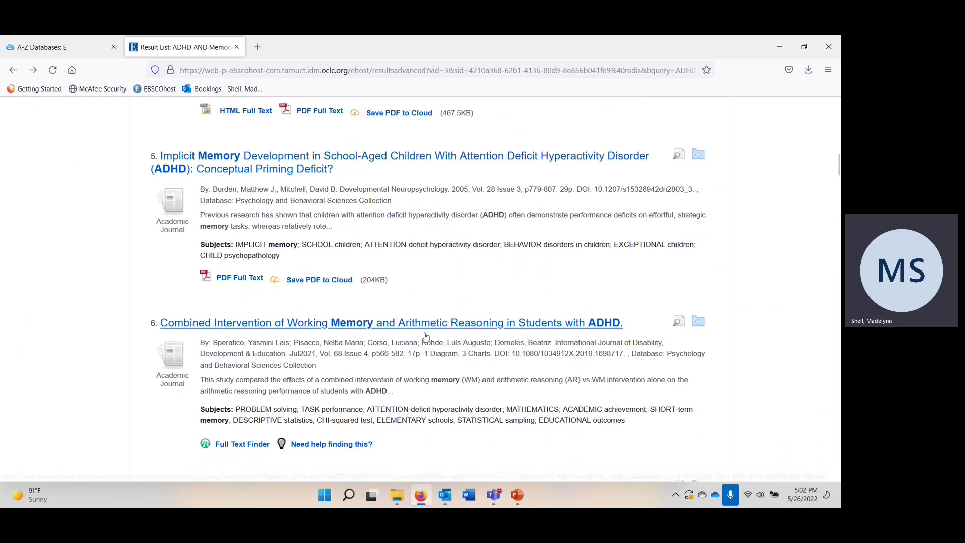
{"action": "scroll", "coordinate": [407, 329], "scroll_direction": "down", "scroll_amount": 2}
{"action": "left_click", "coordinate": [412, 225]}
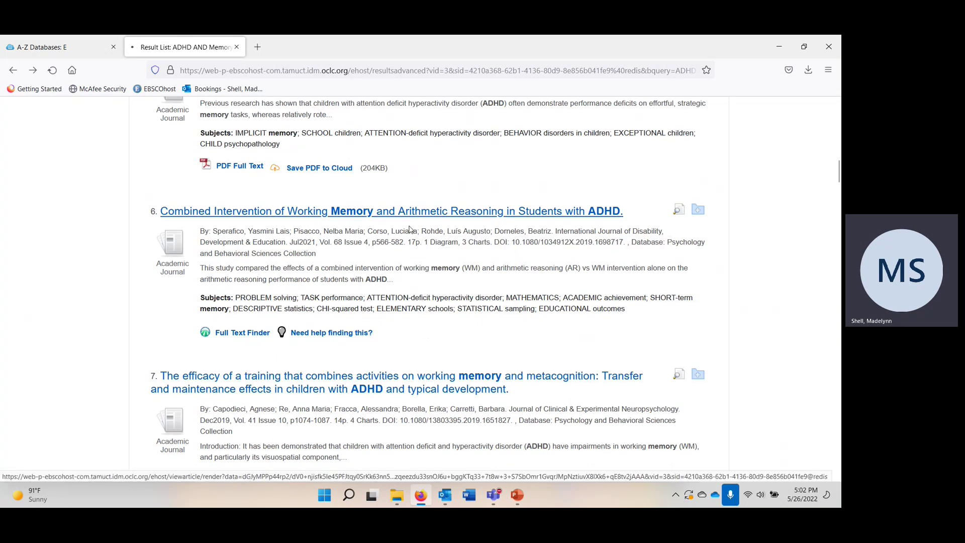
Step: Read the article's abstract, highlighting the student sample, the two intervention groups and the group-by-time interaction
{"action": "scroll", "coordinate": [416, 326], "scroll_direction": "down", "scroll_amount": 3}
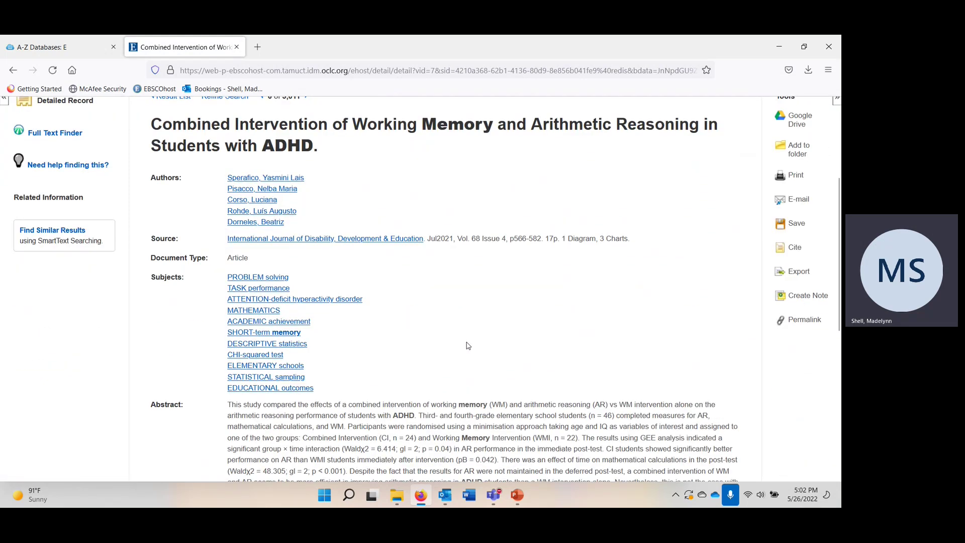
{"action": "scroll", "coordinate": [324, 320], "scroll_direction": "down", "scroll_amount": 2}
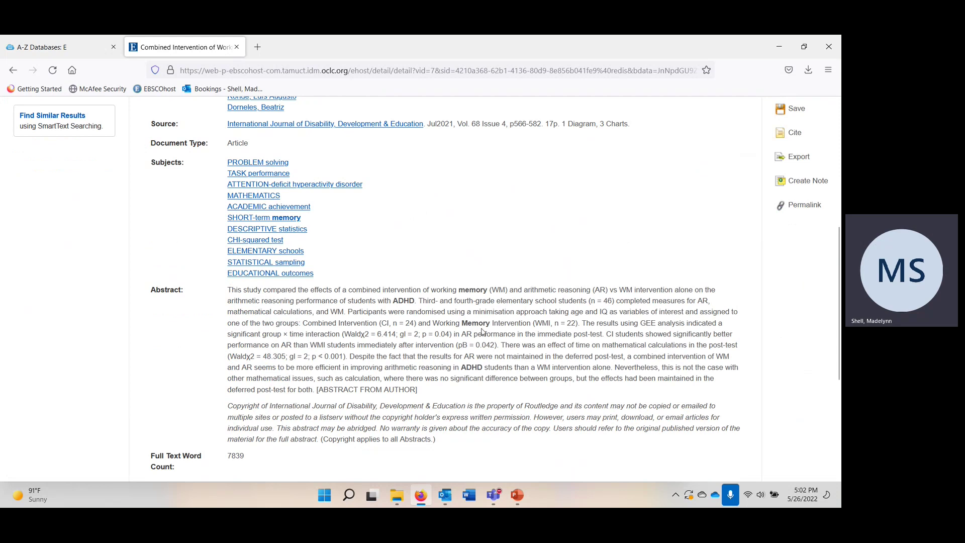
{"action": "left_click_drag", "start_coordinate": [526, 301], "coordinate": [616, 301]}
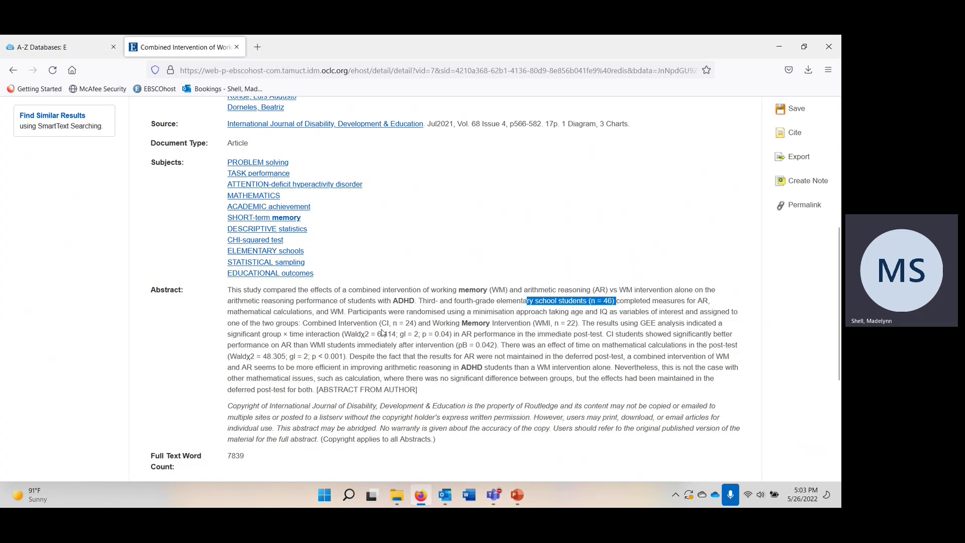
{"action": "left_click_drag", "start_coordinate": [322, 323], "coordinate": [439, 338]}
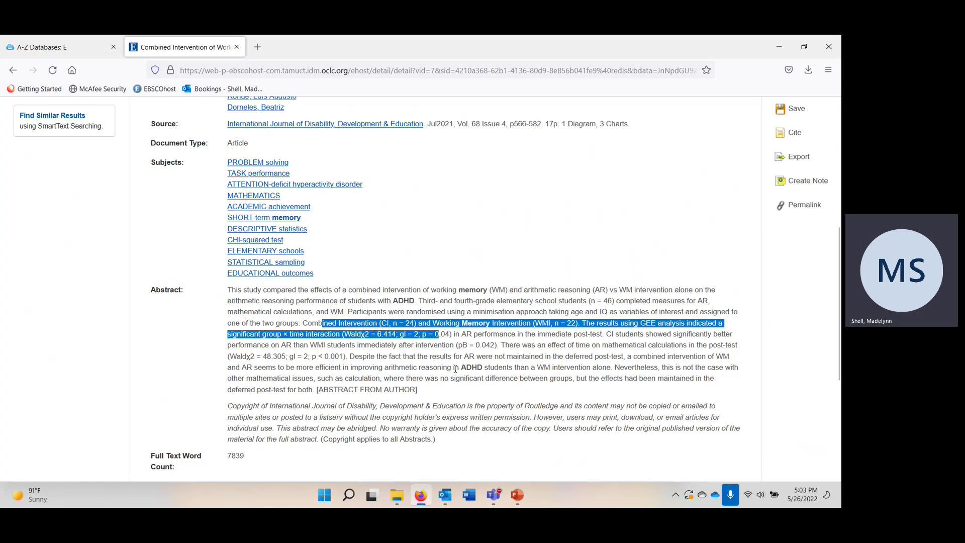
Step: Find the article's full text with Full Text Finder, open it through EBSCOhost SmartLinks+, and view the PDF's abstract page
{"action": "scroll", "coordinate": [454, 387], "scroll_direction": "up", "scroll_amount": 3}
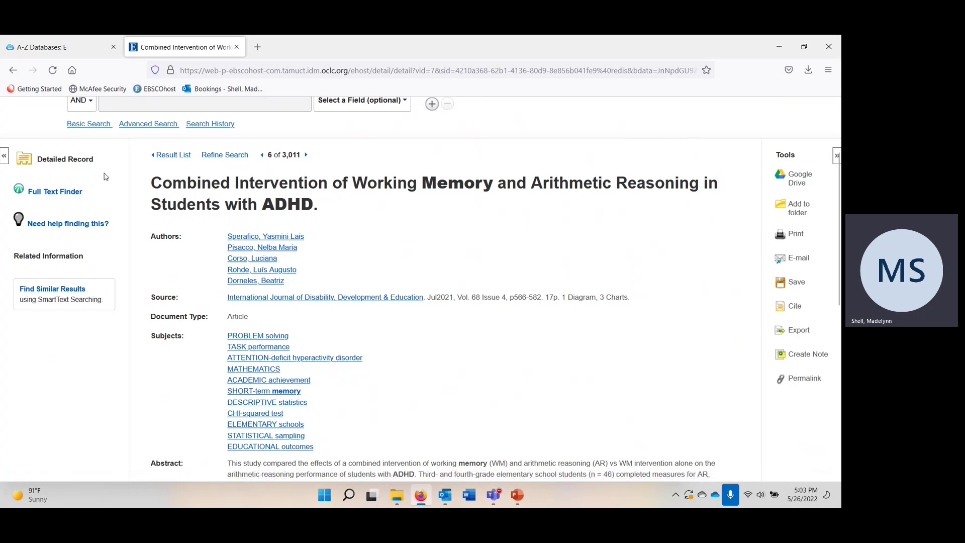
{"action": "left_click", "coordinate": [70, 196]}
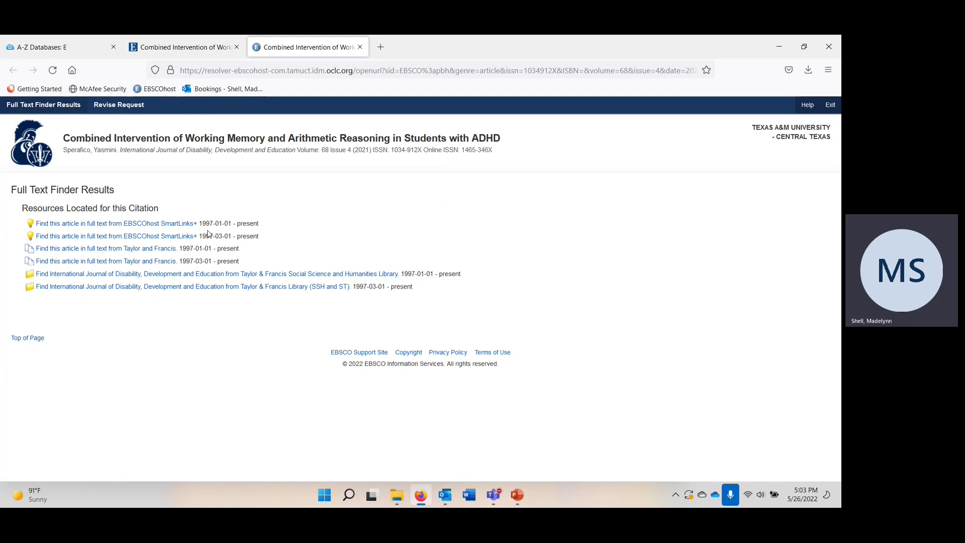
{"action": "left_click", "coordinate": [171, 226]}
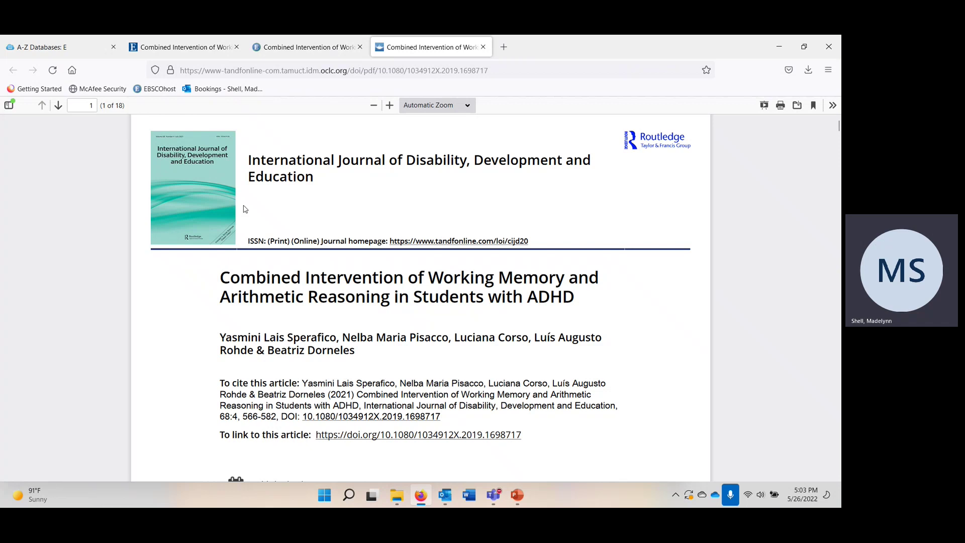
{"action": "scroll", "coordinate": [385, 301], "scroll_direction": "down", "scroll_amount": 10}
{"action": "scroll", "coordinate": [385, 300], "scroll_direction": "down", "scroll_amount": 6}
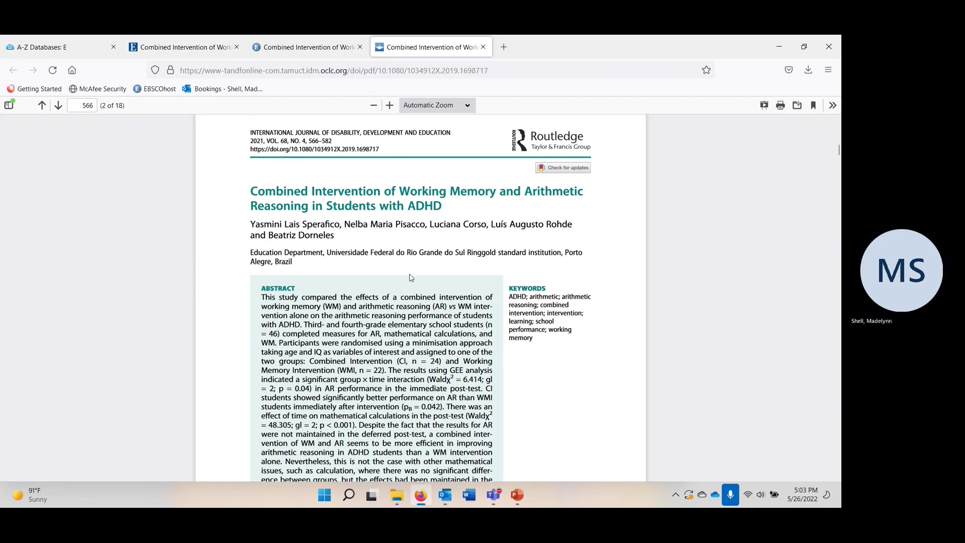
Step: Return to the EBSCOhost record and search for the suggested "adhd or attention deficit hyperactivity disorder" combined with Memory
{"action": "left_click", "coordinate": [191, 53]}
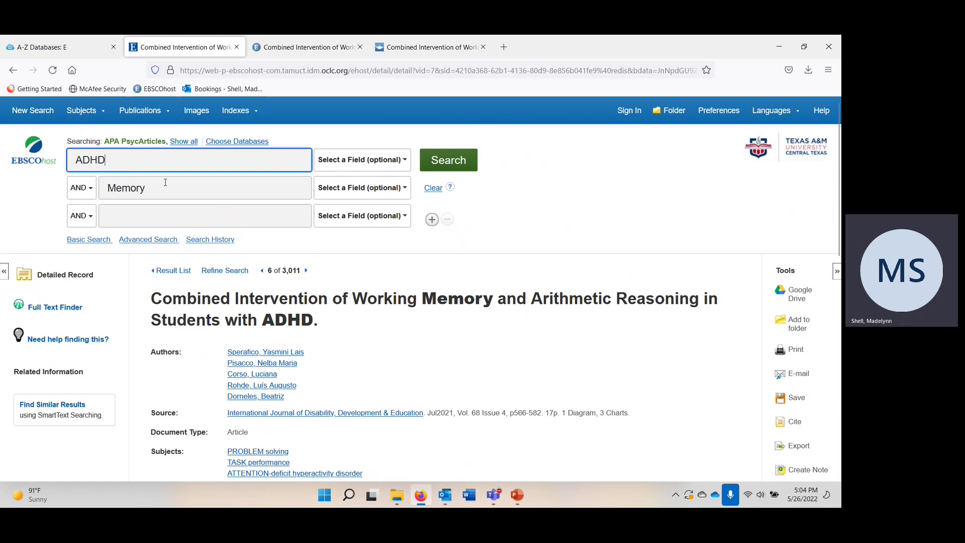
{"action": "key", "text": "BackSpace"}
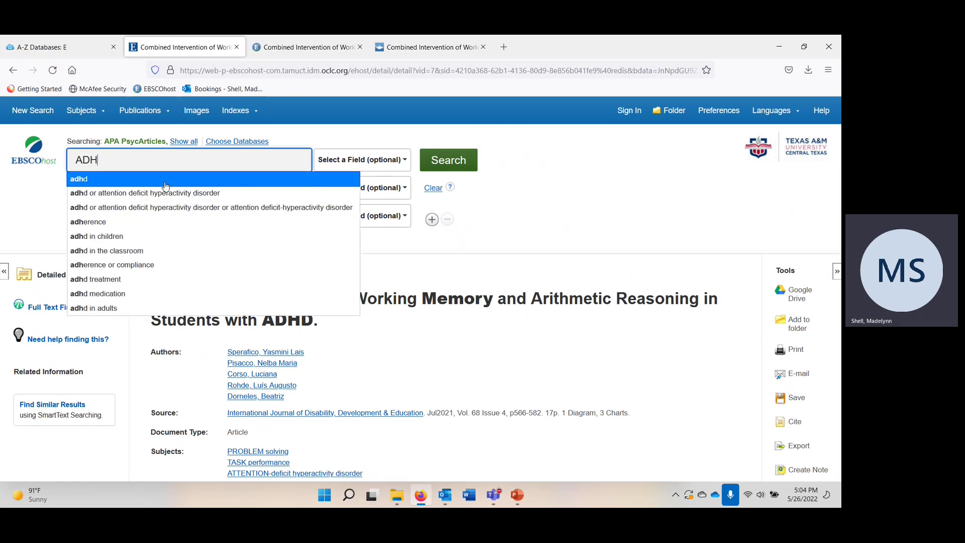
{"action": "type", "text": "D"}
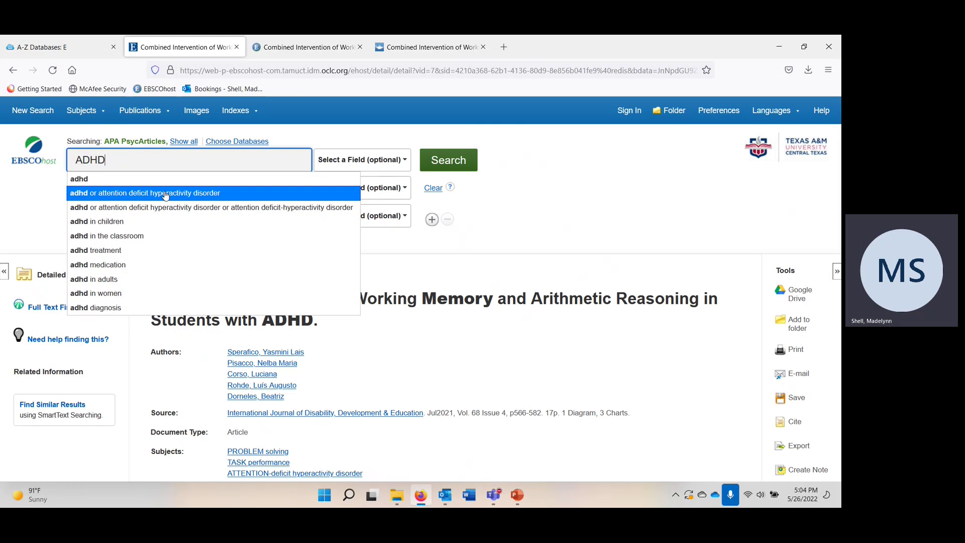
{"action": "left_click", "coordinate": [166, 194]}
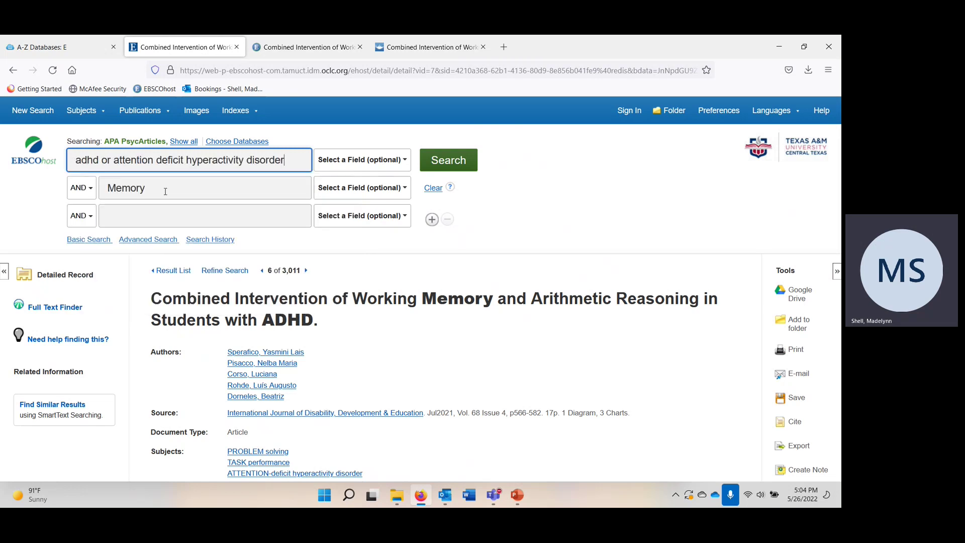
{"action": "left_click", "coordinate": [447, 165]}
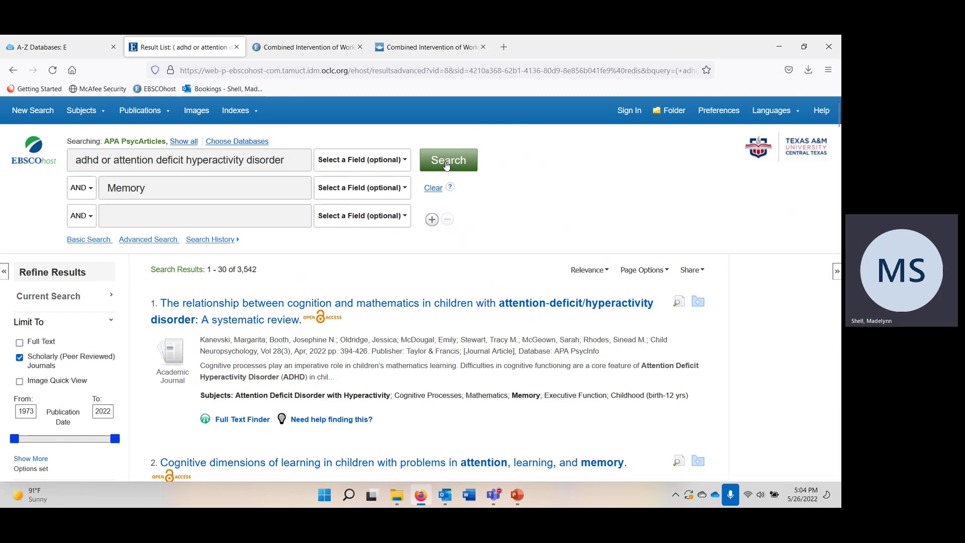
Step: Add "gender" as the third search term and run the narrowed search
{"action": "left_click", "coordinate": [155, 212]}
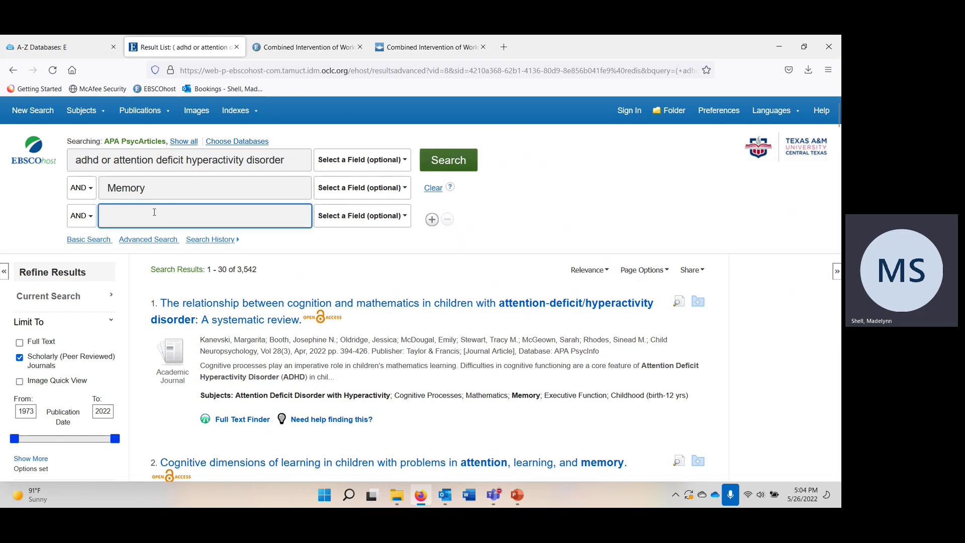
{"action": "type", "text": "gender"}
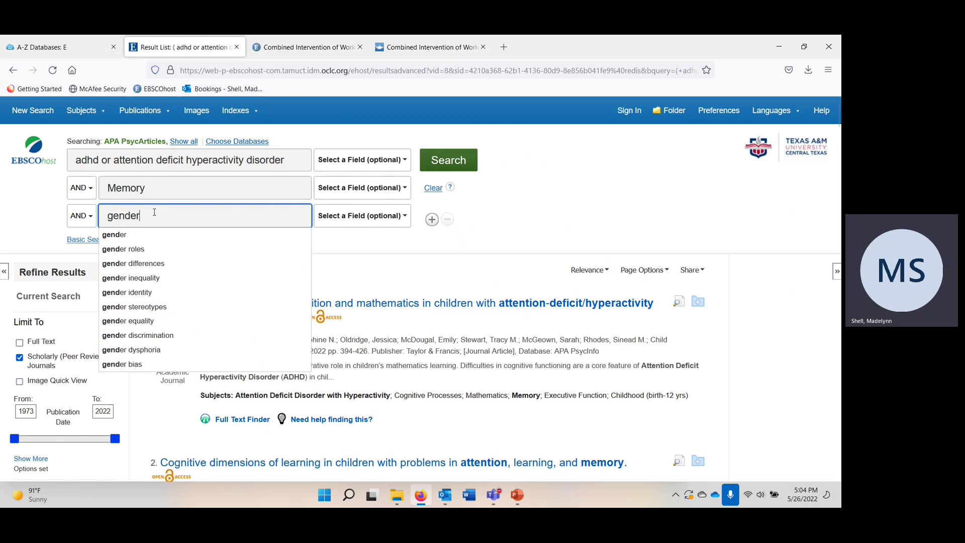
{"action": "left_click", "coordinate": [456, 167]}
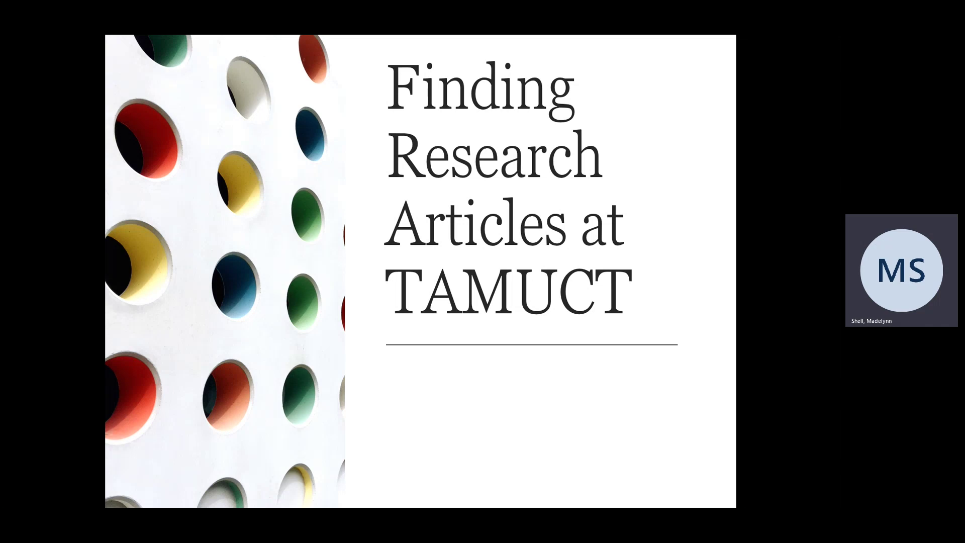
{"action": "key", "text": "Right"}
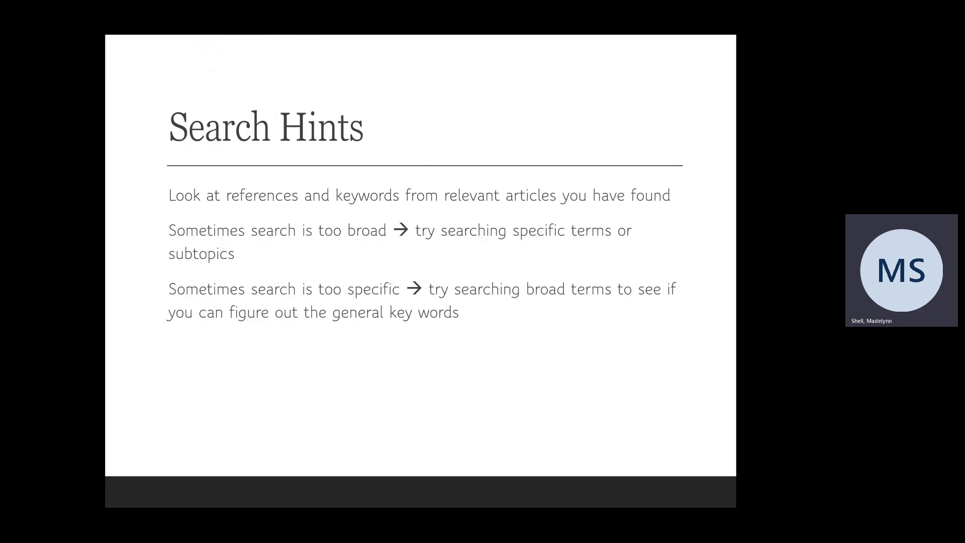